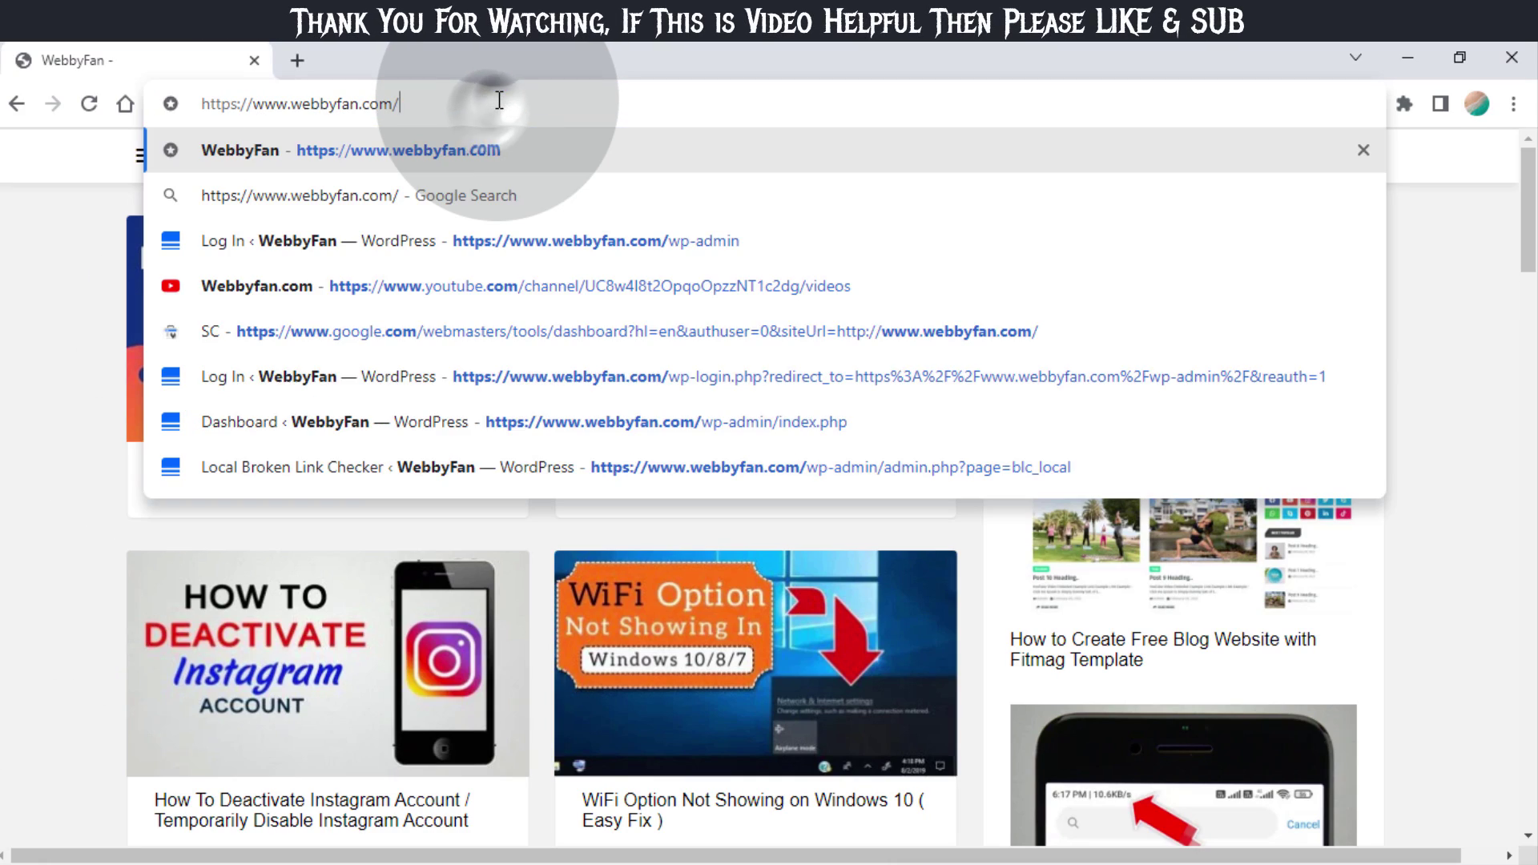
pyautogui.write('wp-admin')
# Step: Log in to the WebbyFan admin via wp-admin, passing the reCAPTCHA, and open the Dashboard
pyautogui.press('Return')
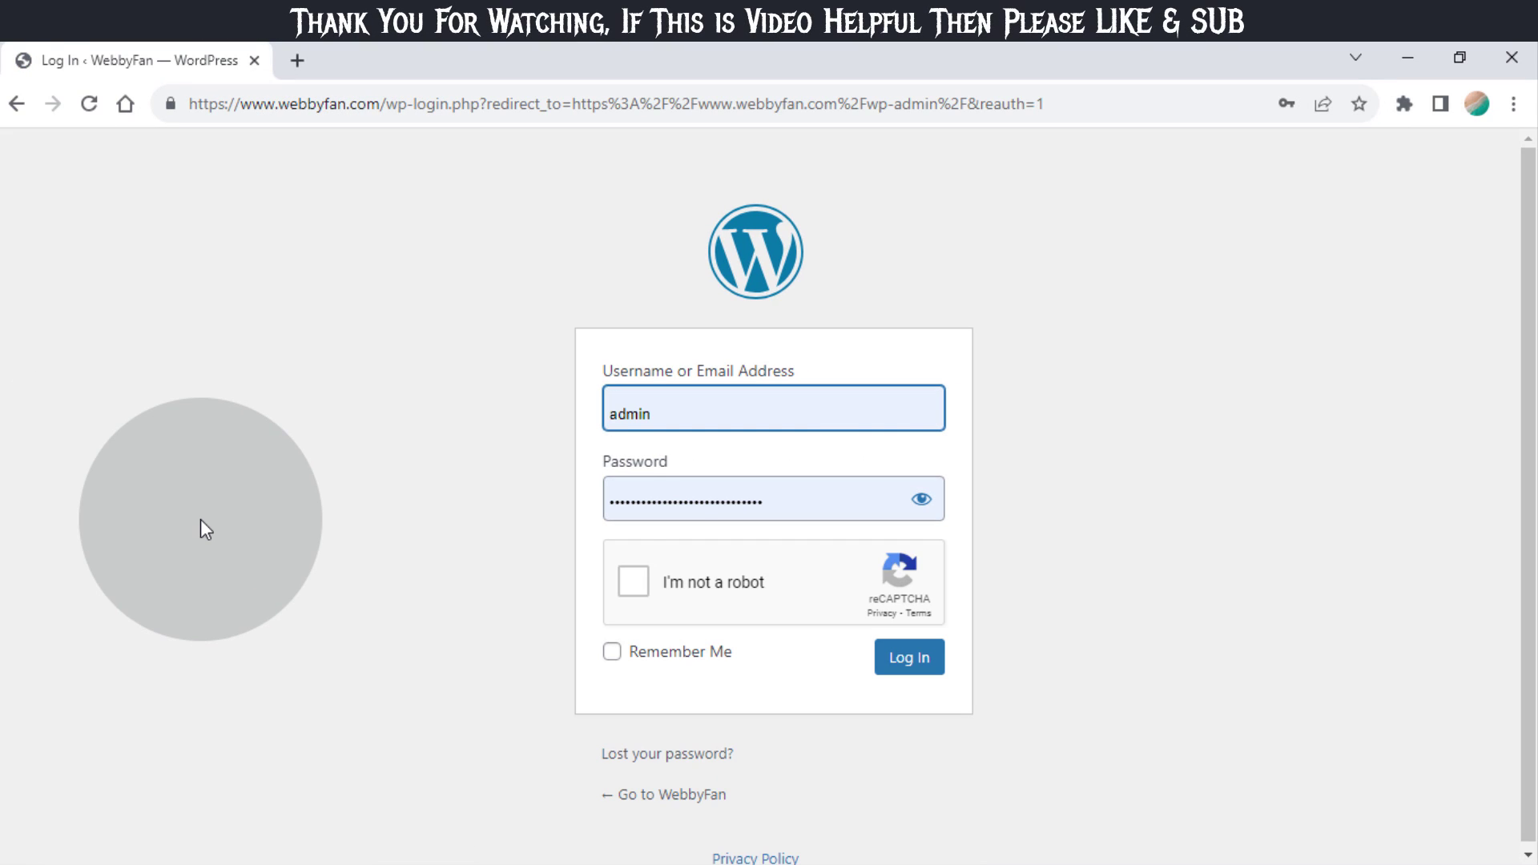
pyautogui.click(633, 582)
pyautogui.click(904, 658)
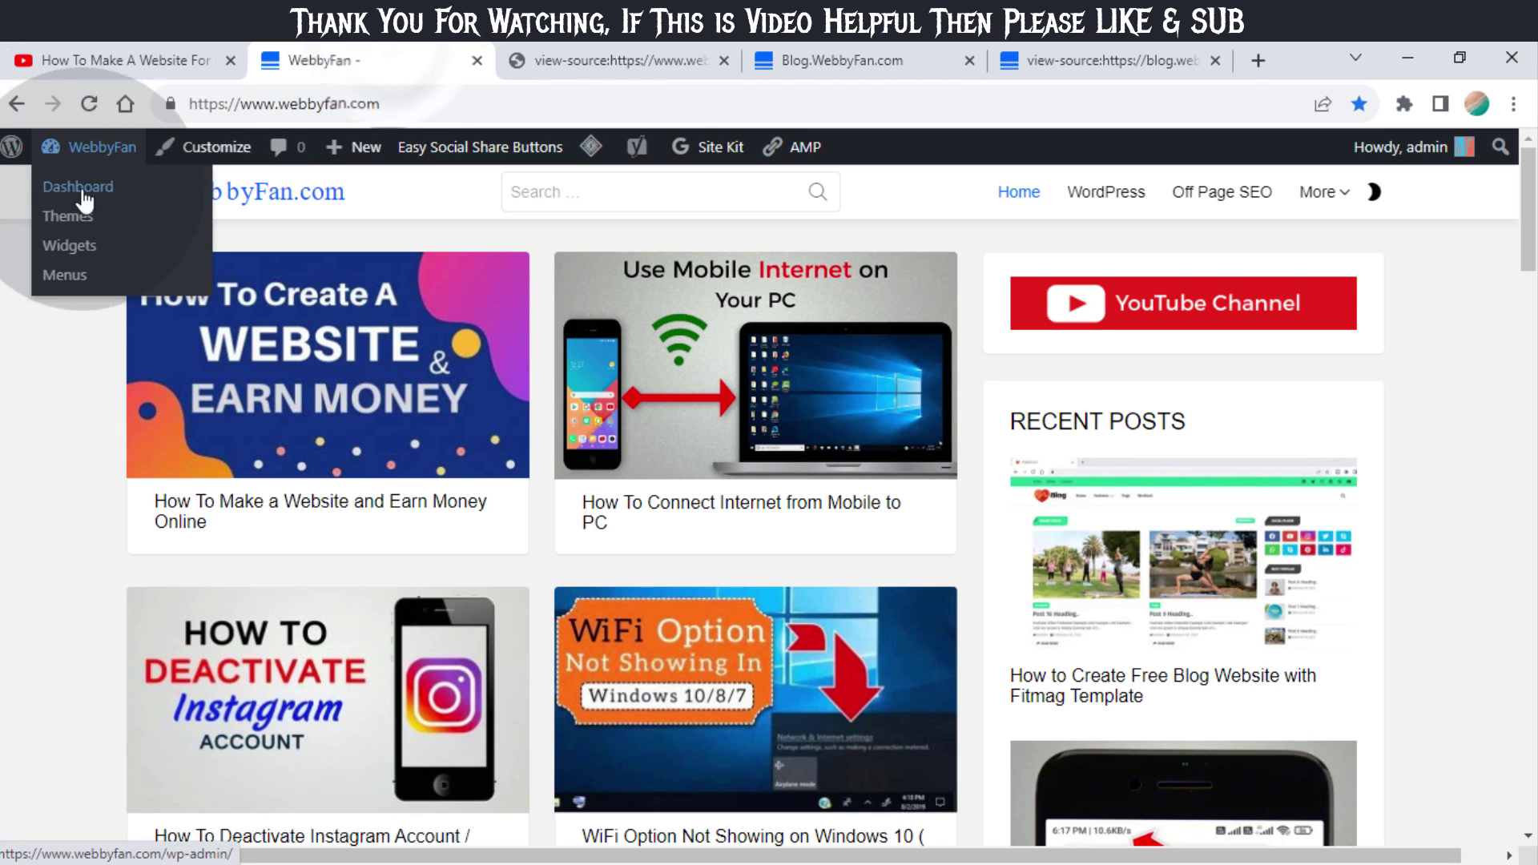
pyautogui.click(103, 147)
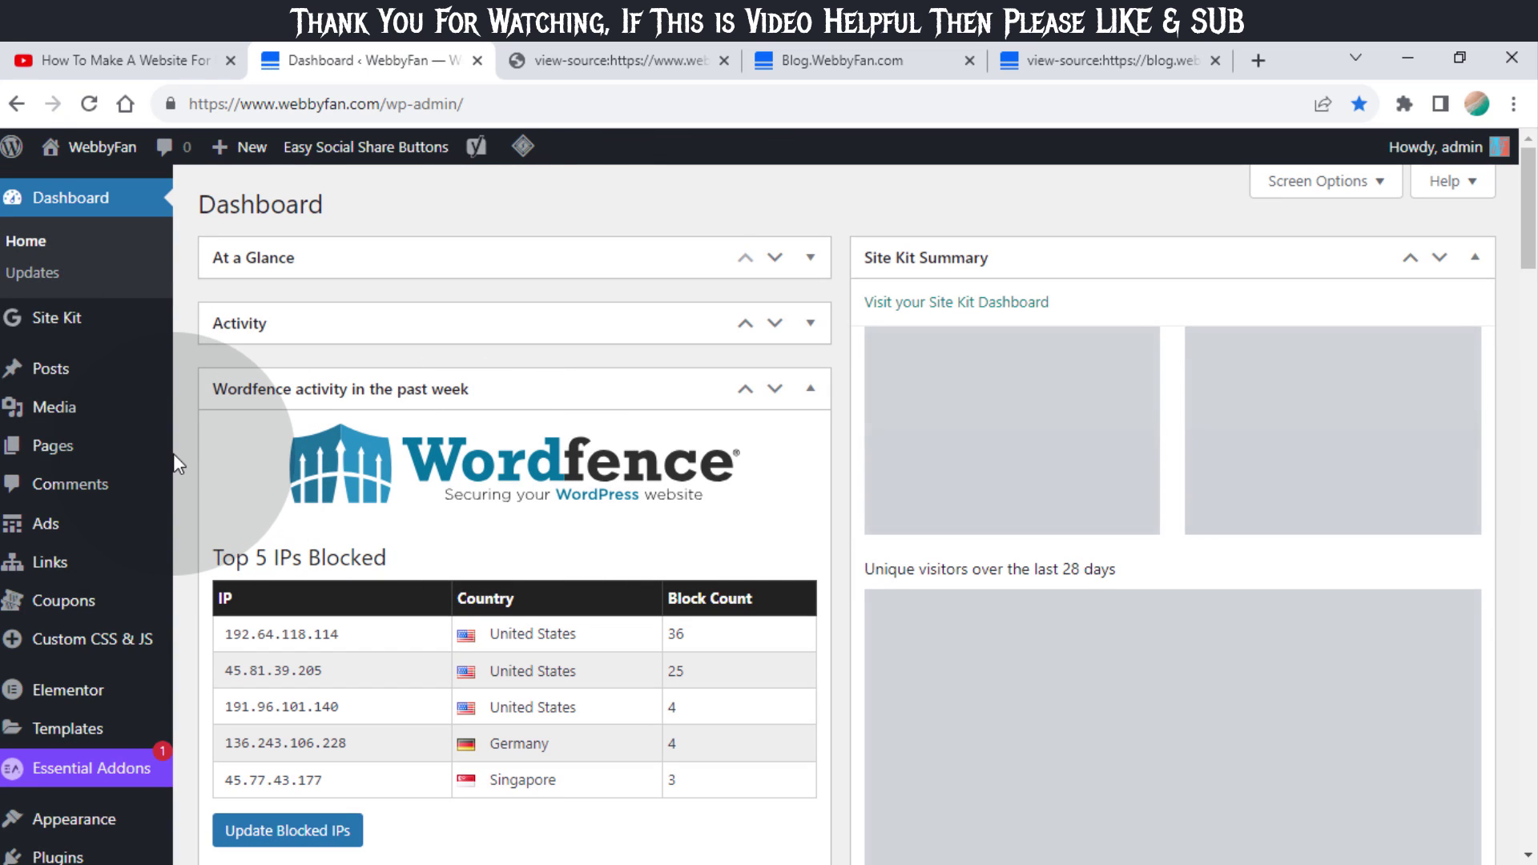
pyautogui.scroll(-2, 173, 454)
pyautogui.scroll(-2, 83, 416)
# Step: Search the plugin directory for 'favicon', then install and activate Favicon by RealFaviconGenerator
pyautogui.click(217, 438)
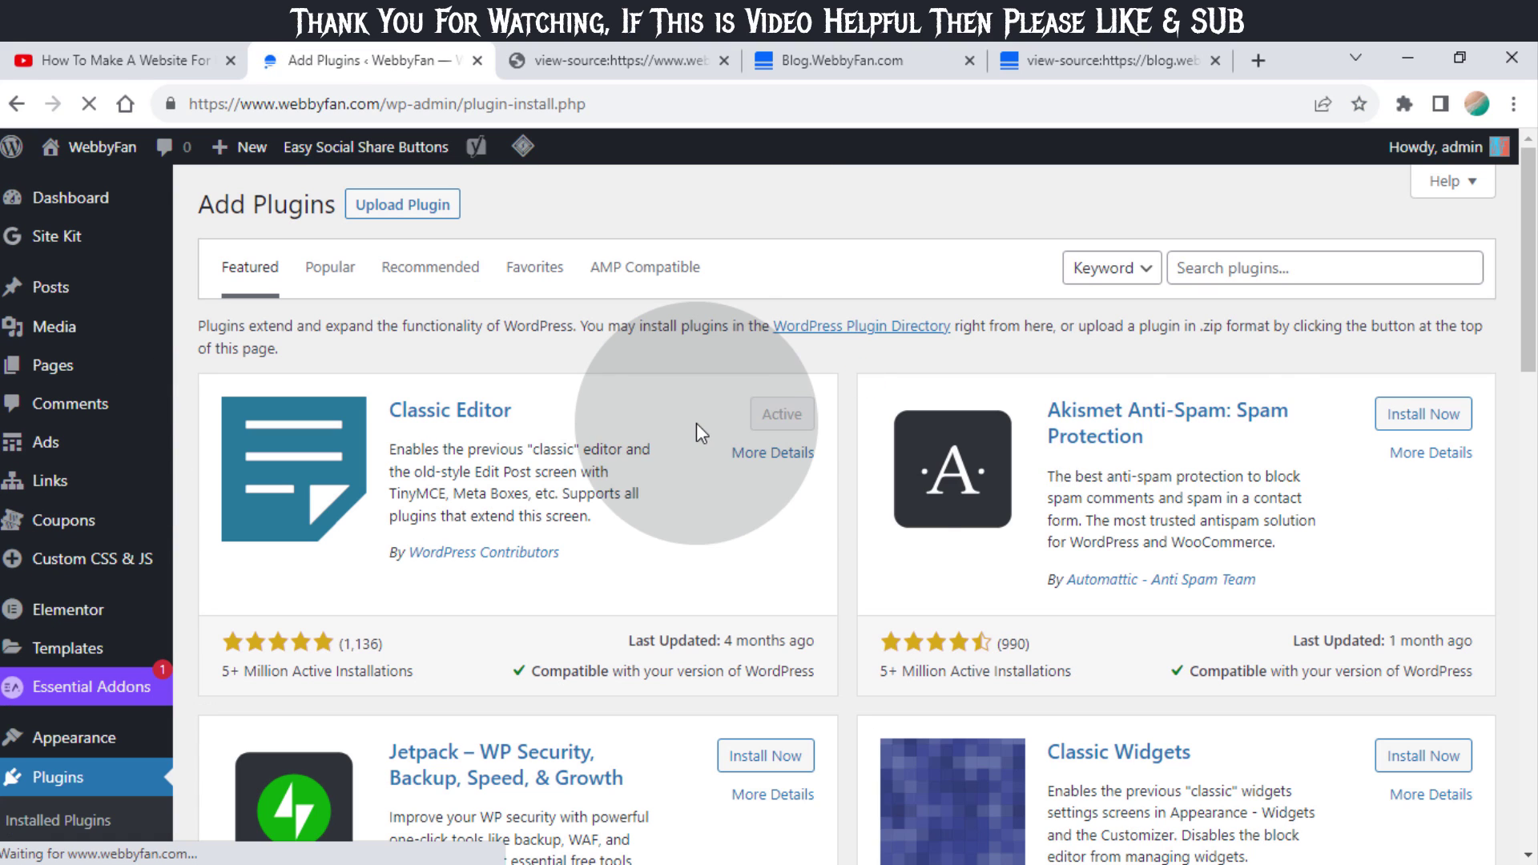
pyautogui.click(1250, 270)
pyautogui.write('favicon')
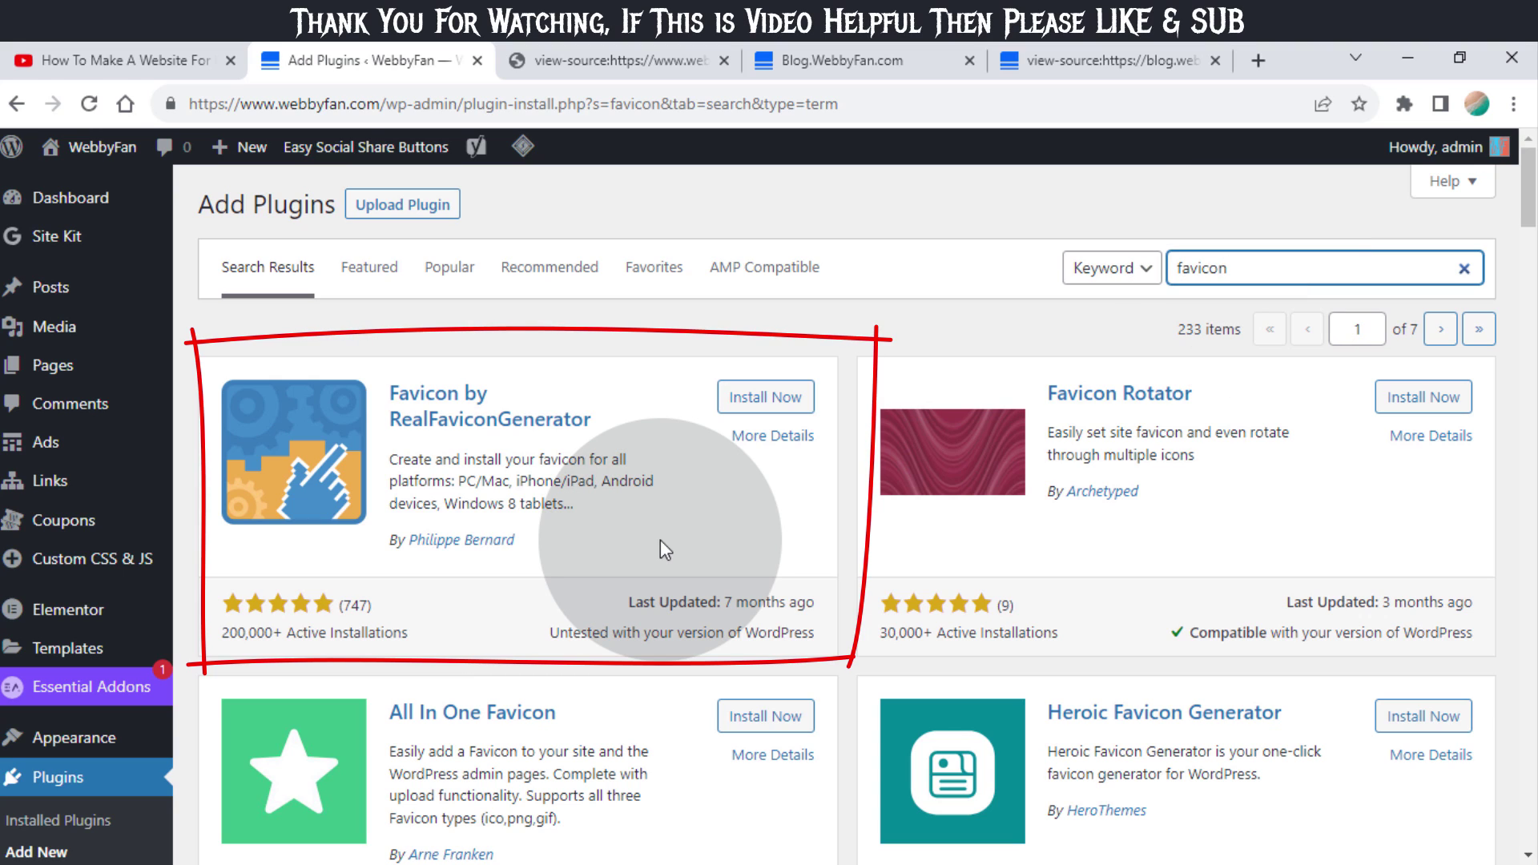
pyautogui.click(765, 396)
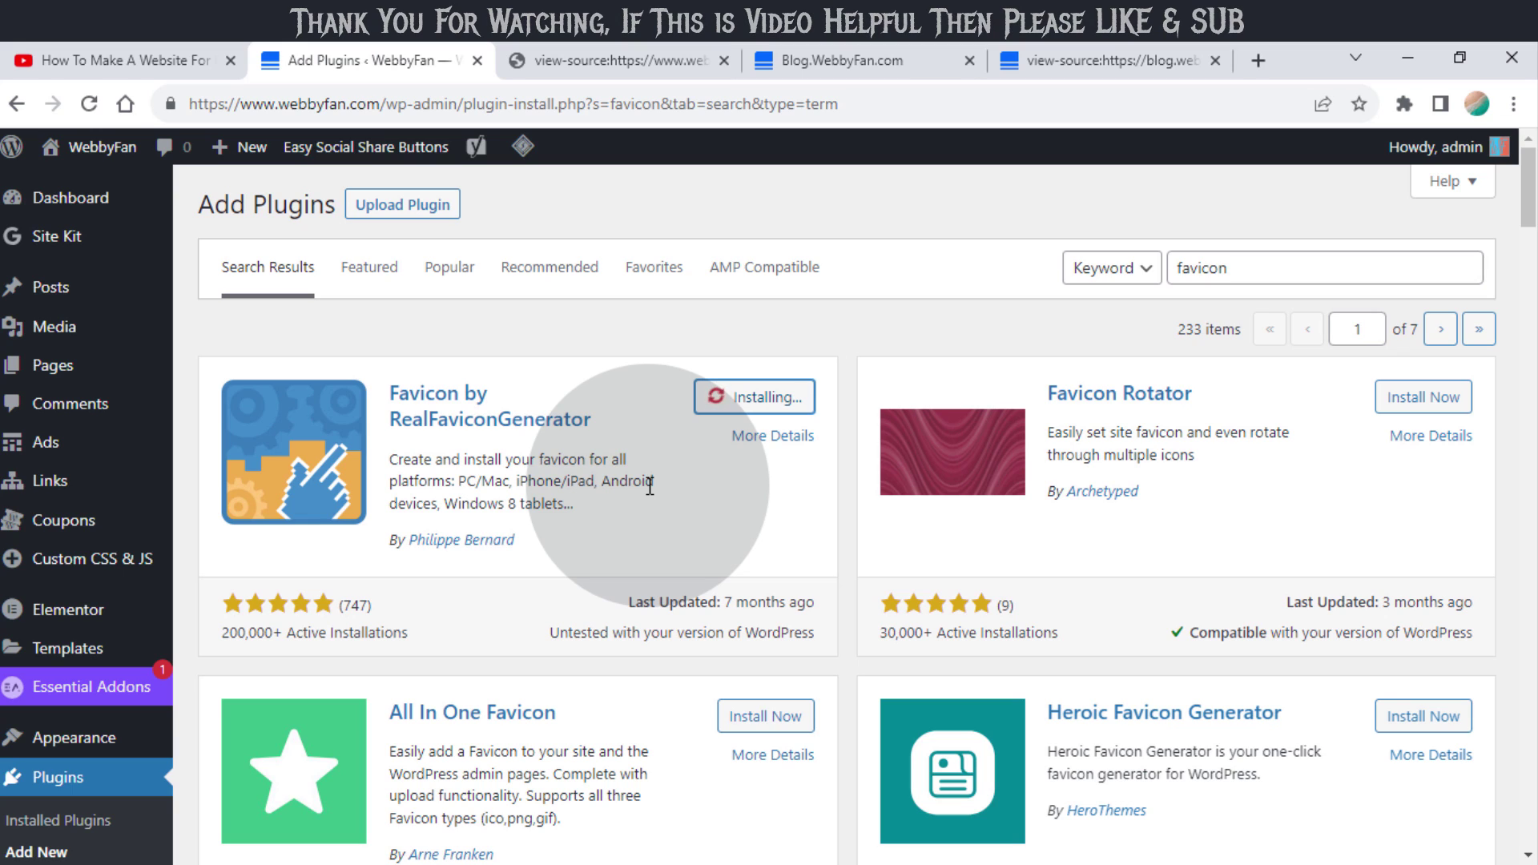
pyautogui.click(775, 396)
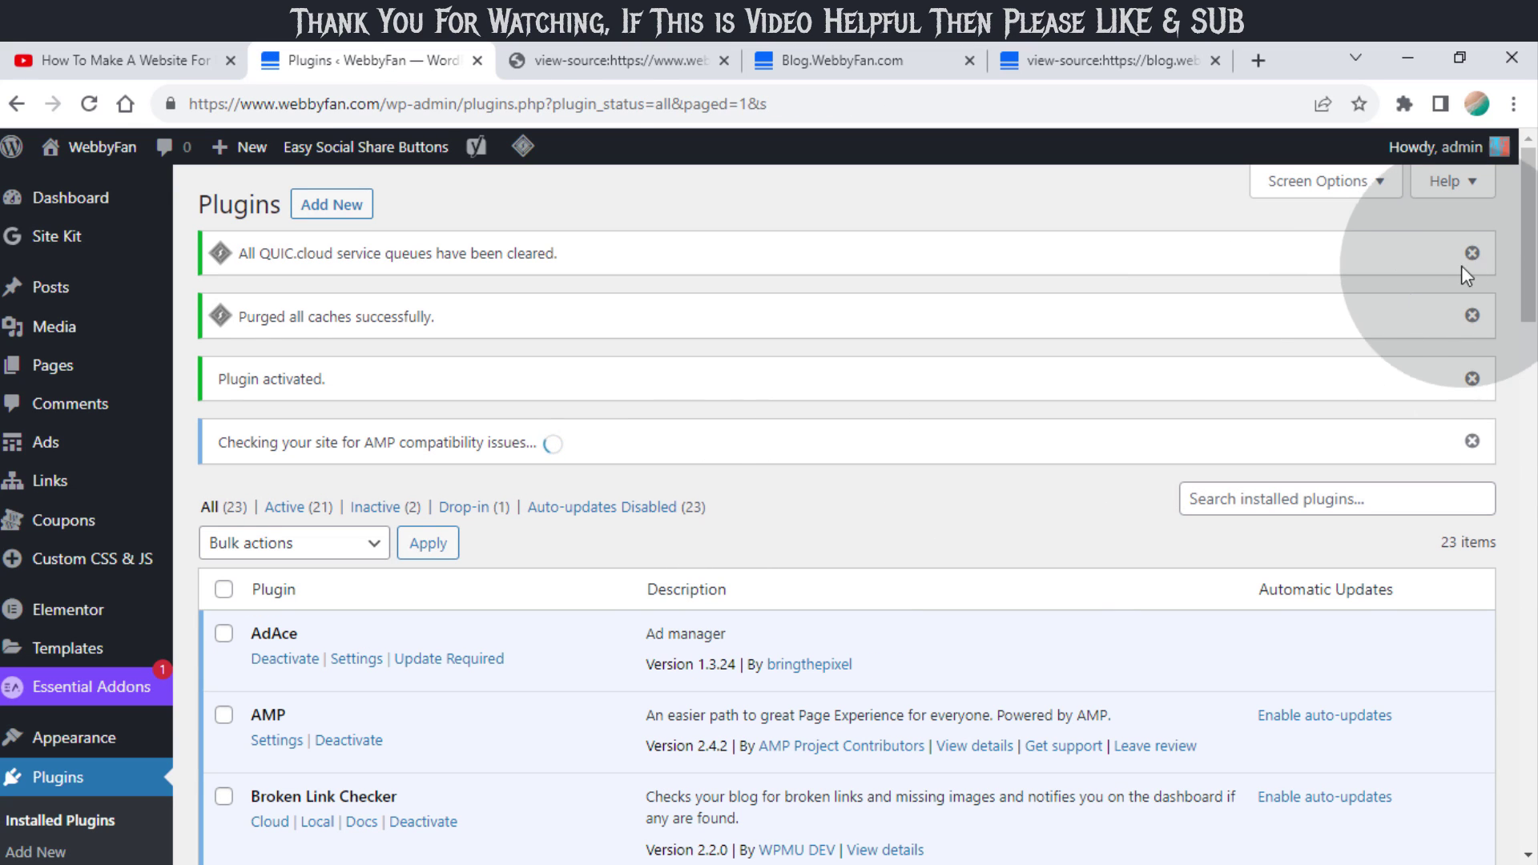
# Step: Dismiss the QUIC.cloud queue notice and go to the Appearance > Favicon setup page
pyautogui.click(1475, 255)
pyautogui.scroll(-4, 168, 600)
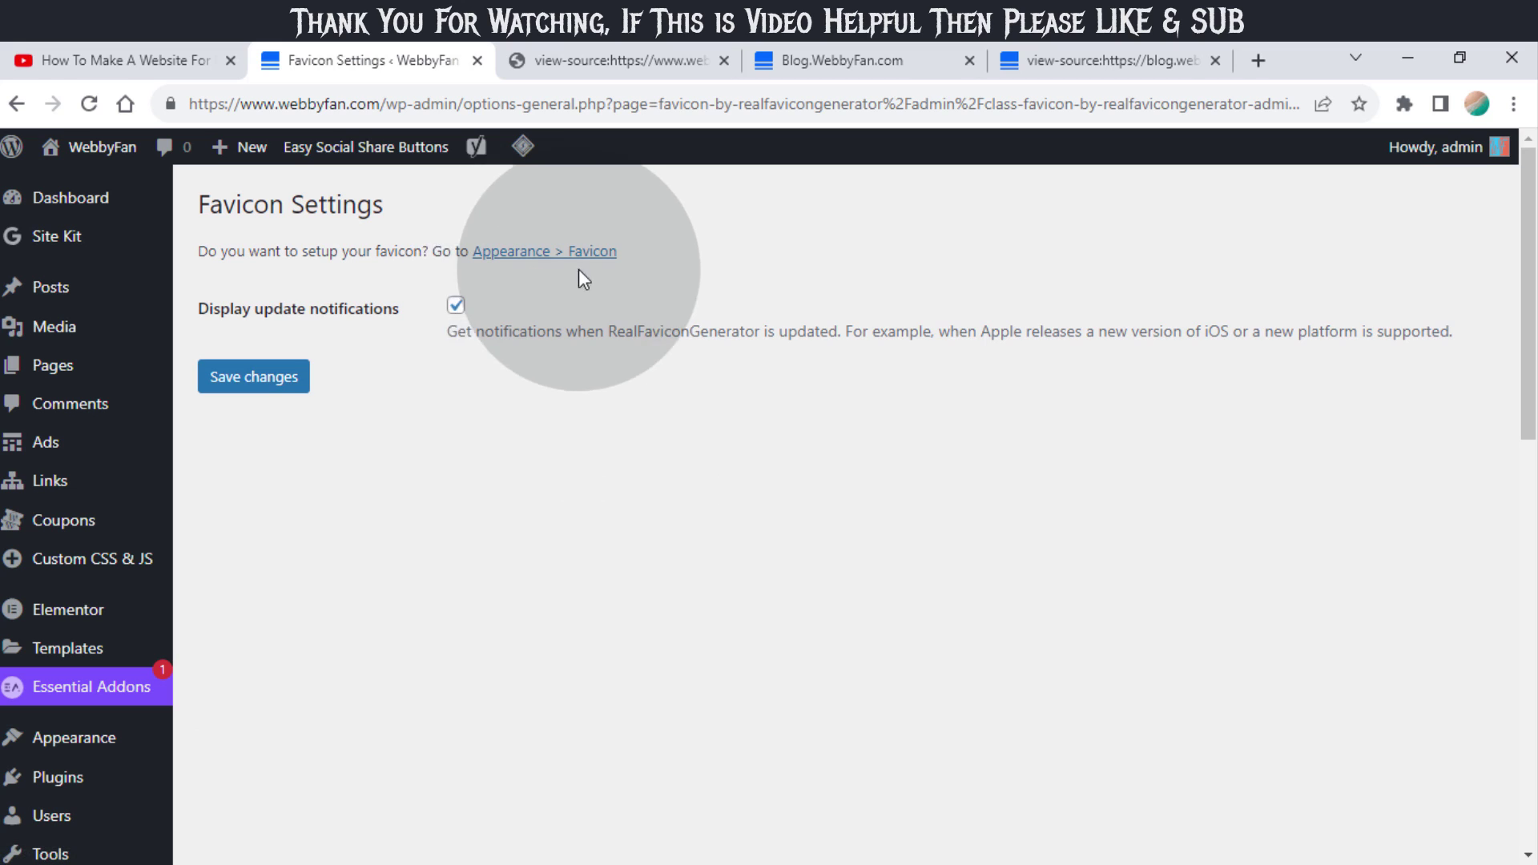
pyautogui.click(537, 255)
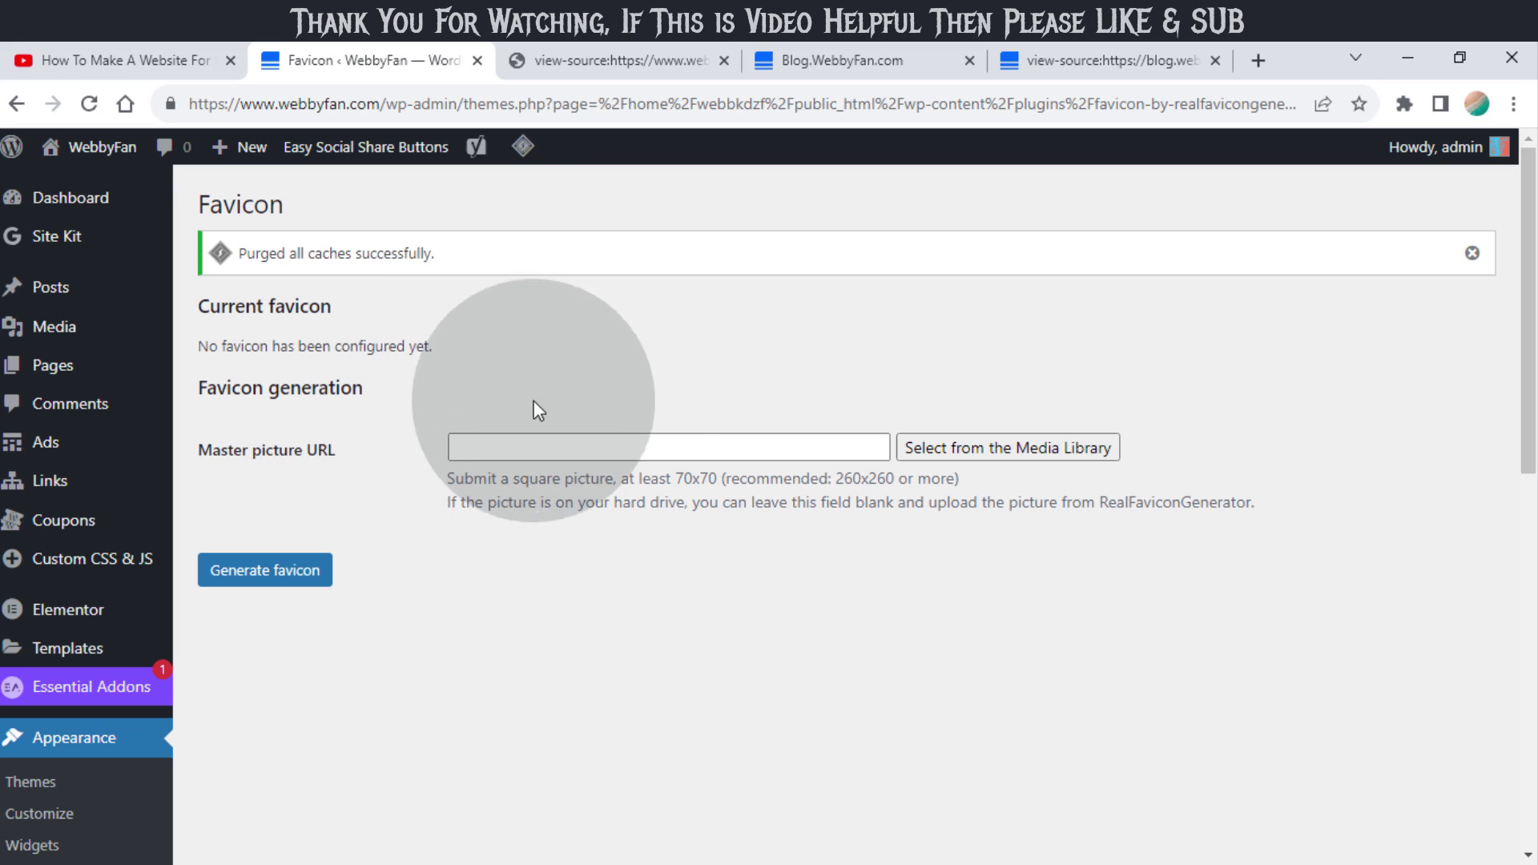
# Step: Choose the blue cropped-favicon-1.png from the Media Library as master picture, then start favicon generation
pyautogui.click(929, 451)
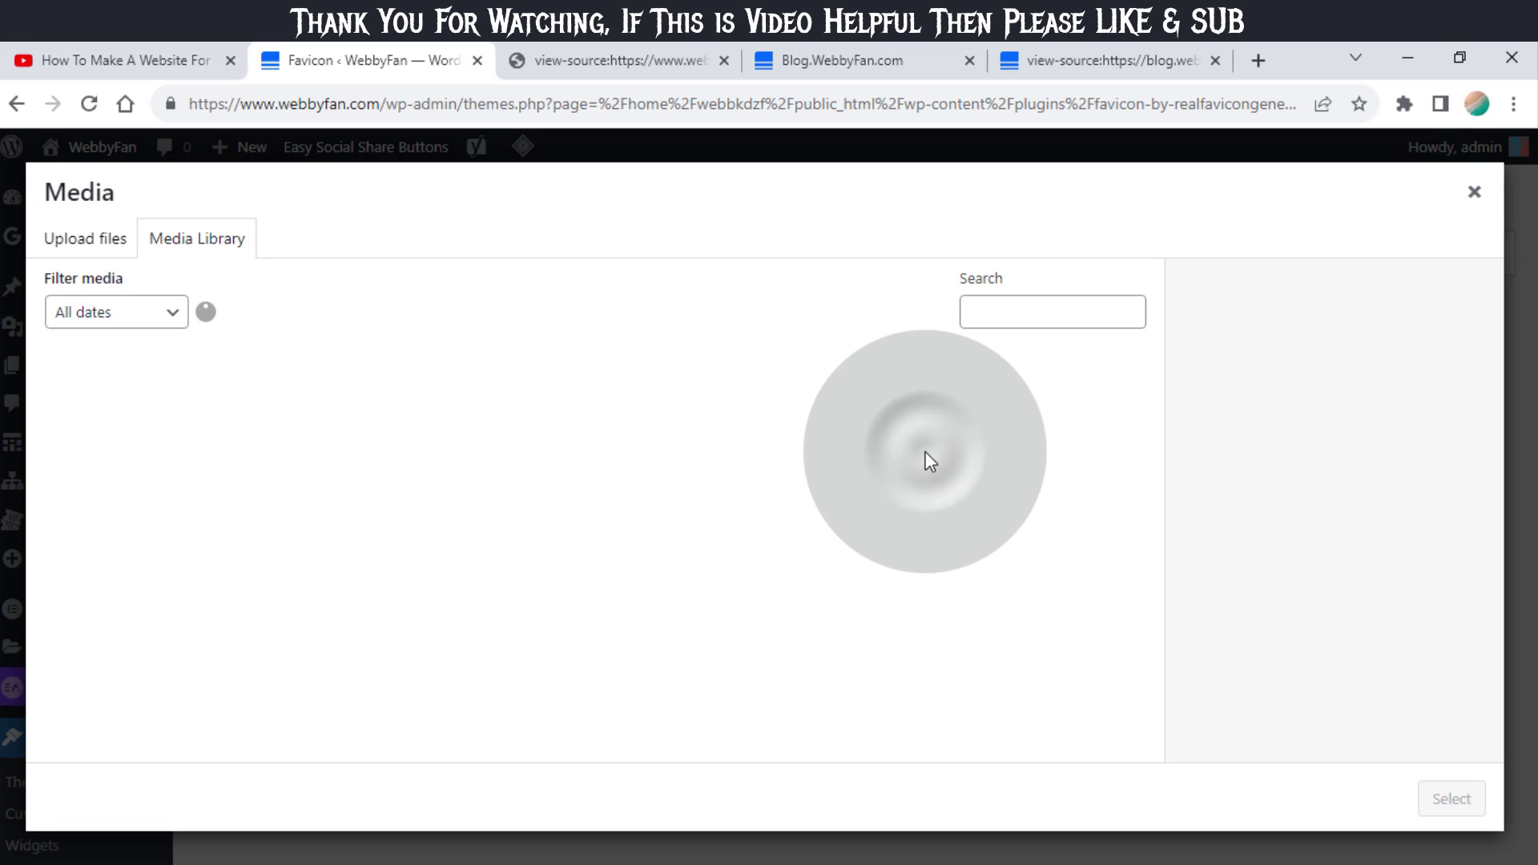
pyautogui.click(109, 241)
pyautogui.click(197, 238)
pyautogui.click(326, 481)
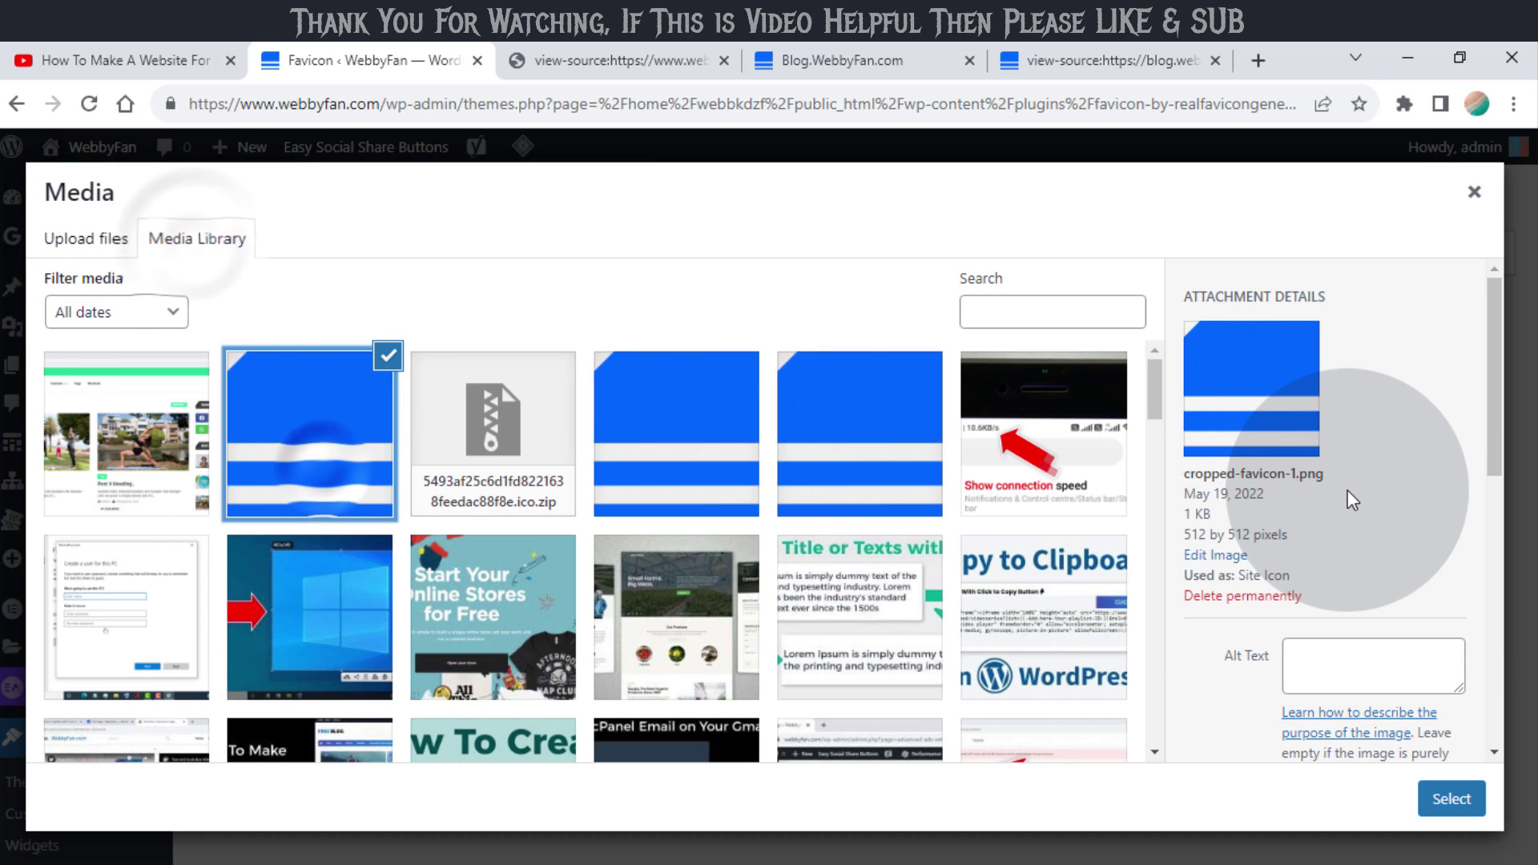
pyautogui.click(1450, 802)
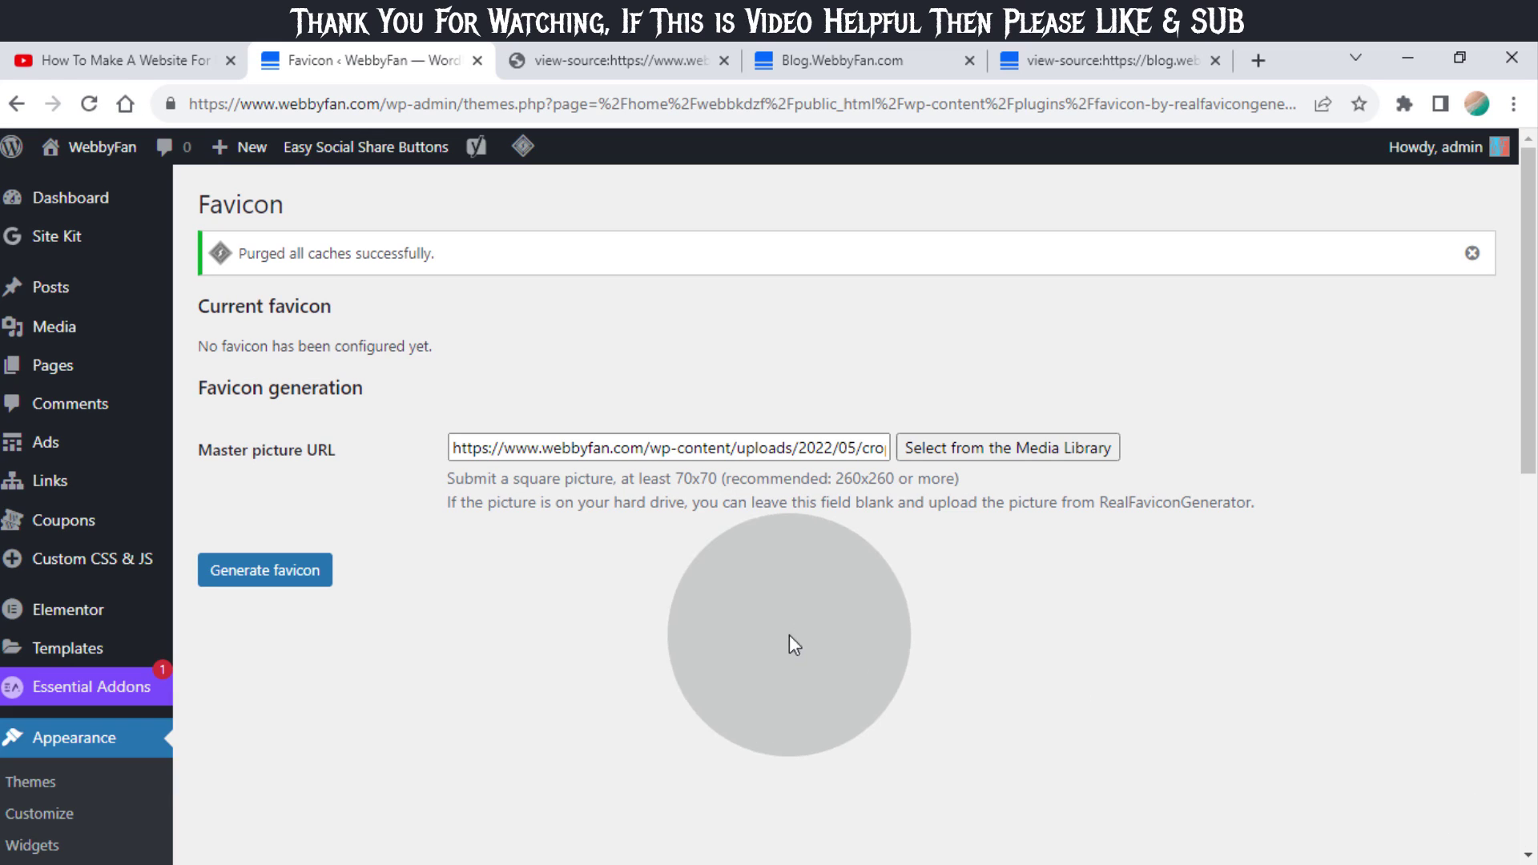
pyautogui.click(280, 587)
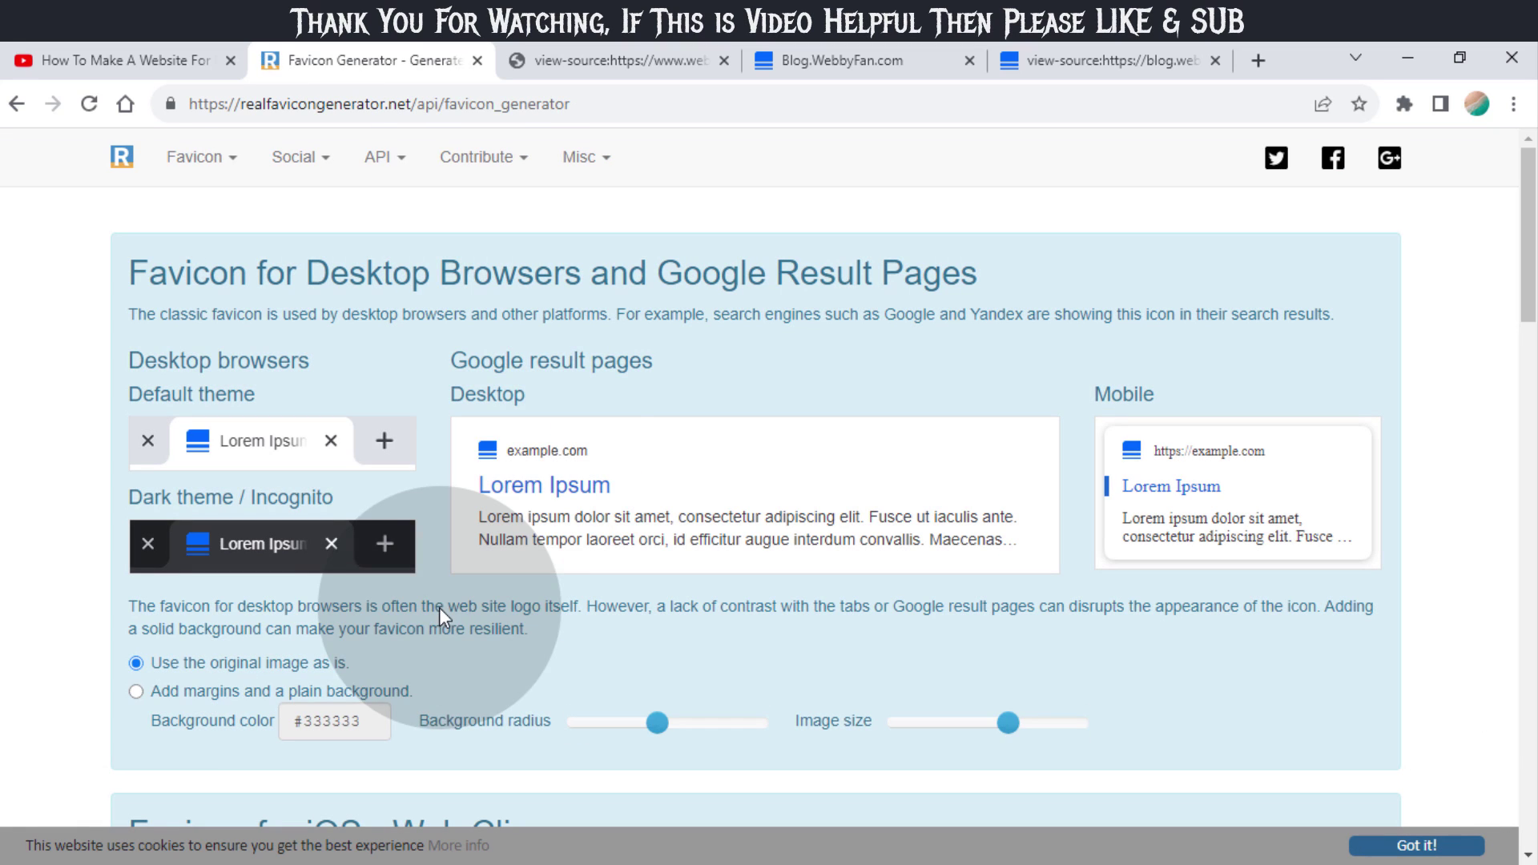
pyautogui.scroll(-3, 527, 454)
pyautogui.scroll(3, 525, 377)
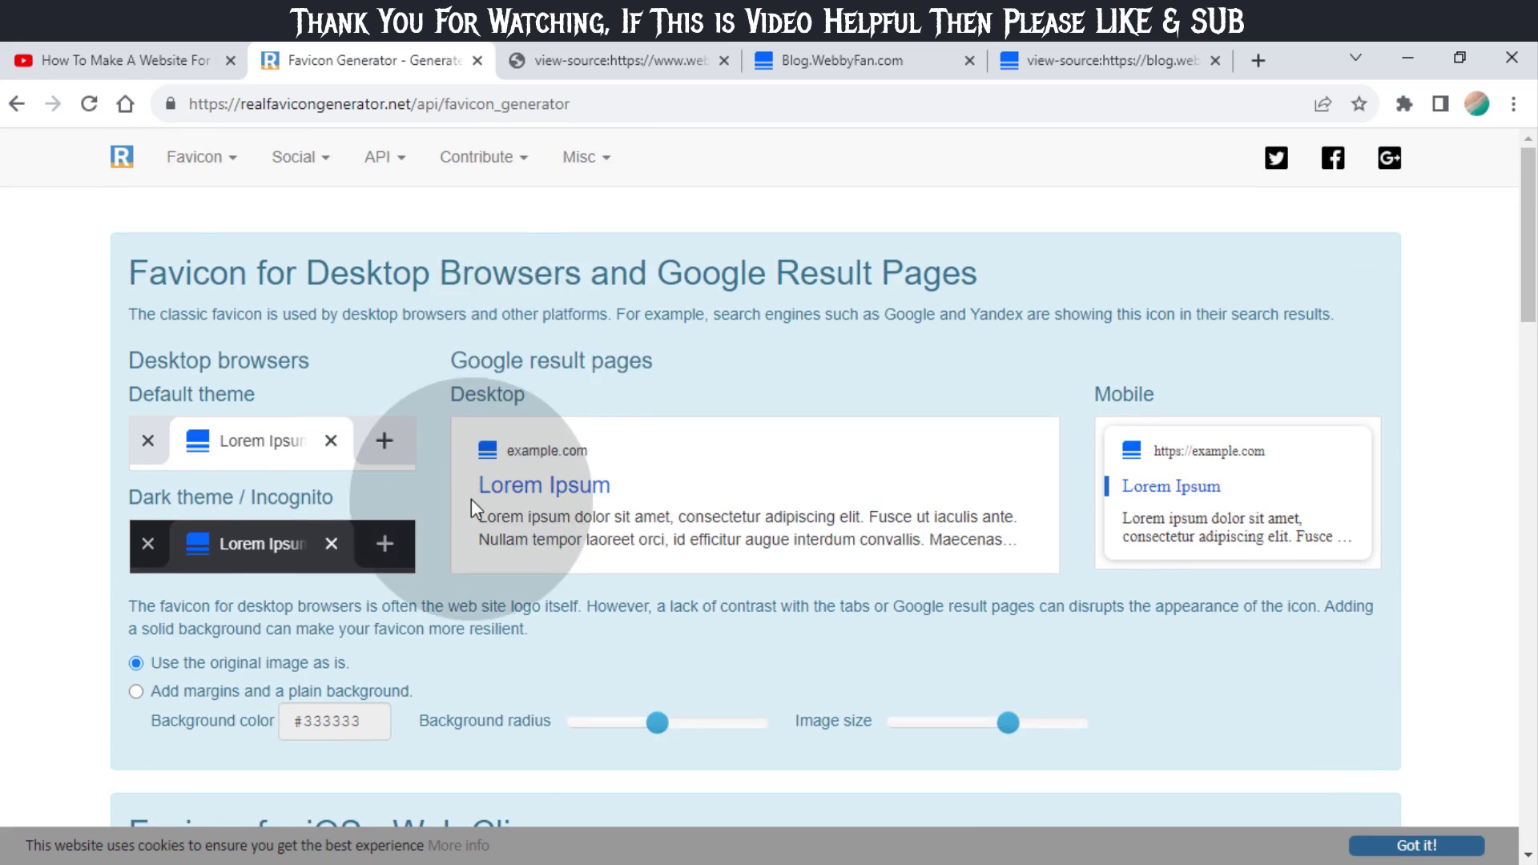
pyautogui.scroll(-4, 473, 412)
pyautogui.scroll(-2, 548, 421)
pyautogui.scroll(-5, 522, 542)
pyautogui.scroll(-5, 480, 549)
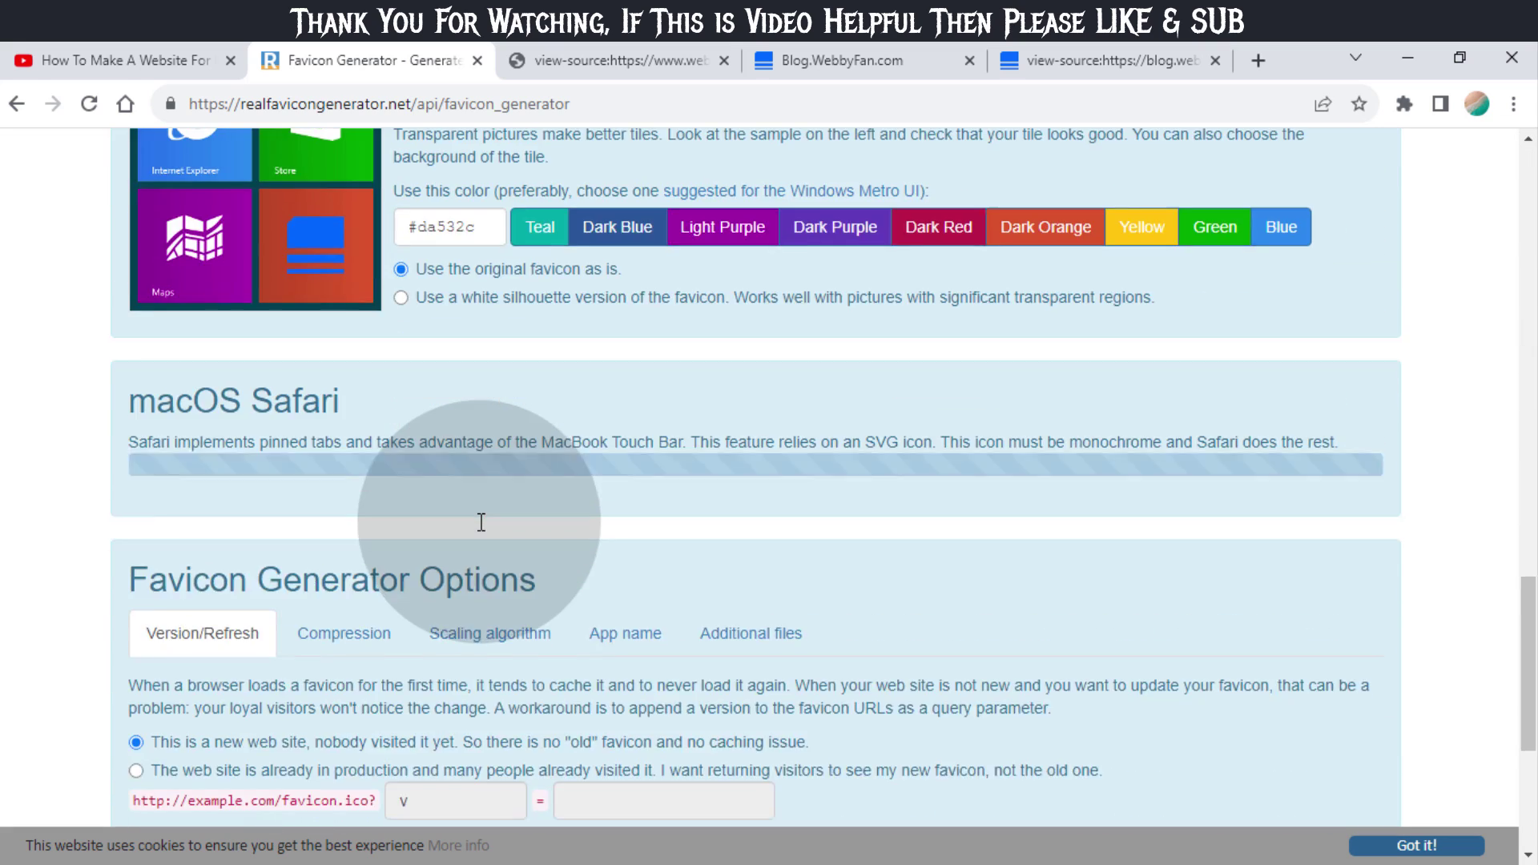
pyautogui.scroll(-2, 481, 522)
pyautogui.scroll(-2, 480, 532)
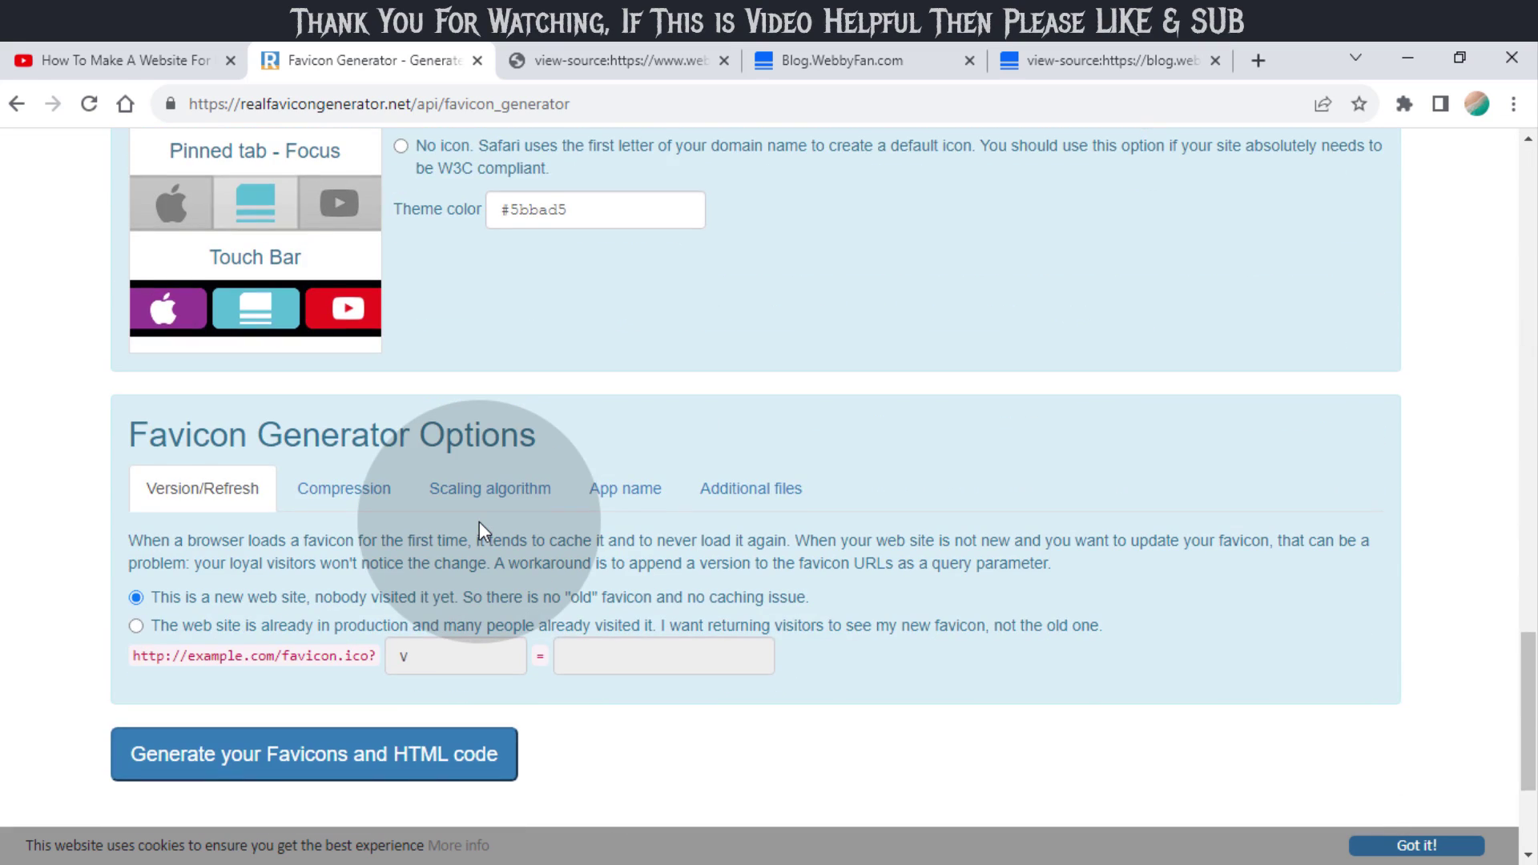
pyautogui.scroll(-2, 480, 522)
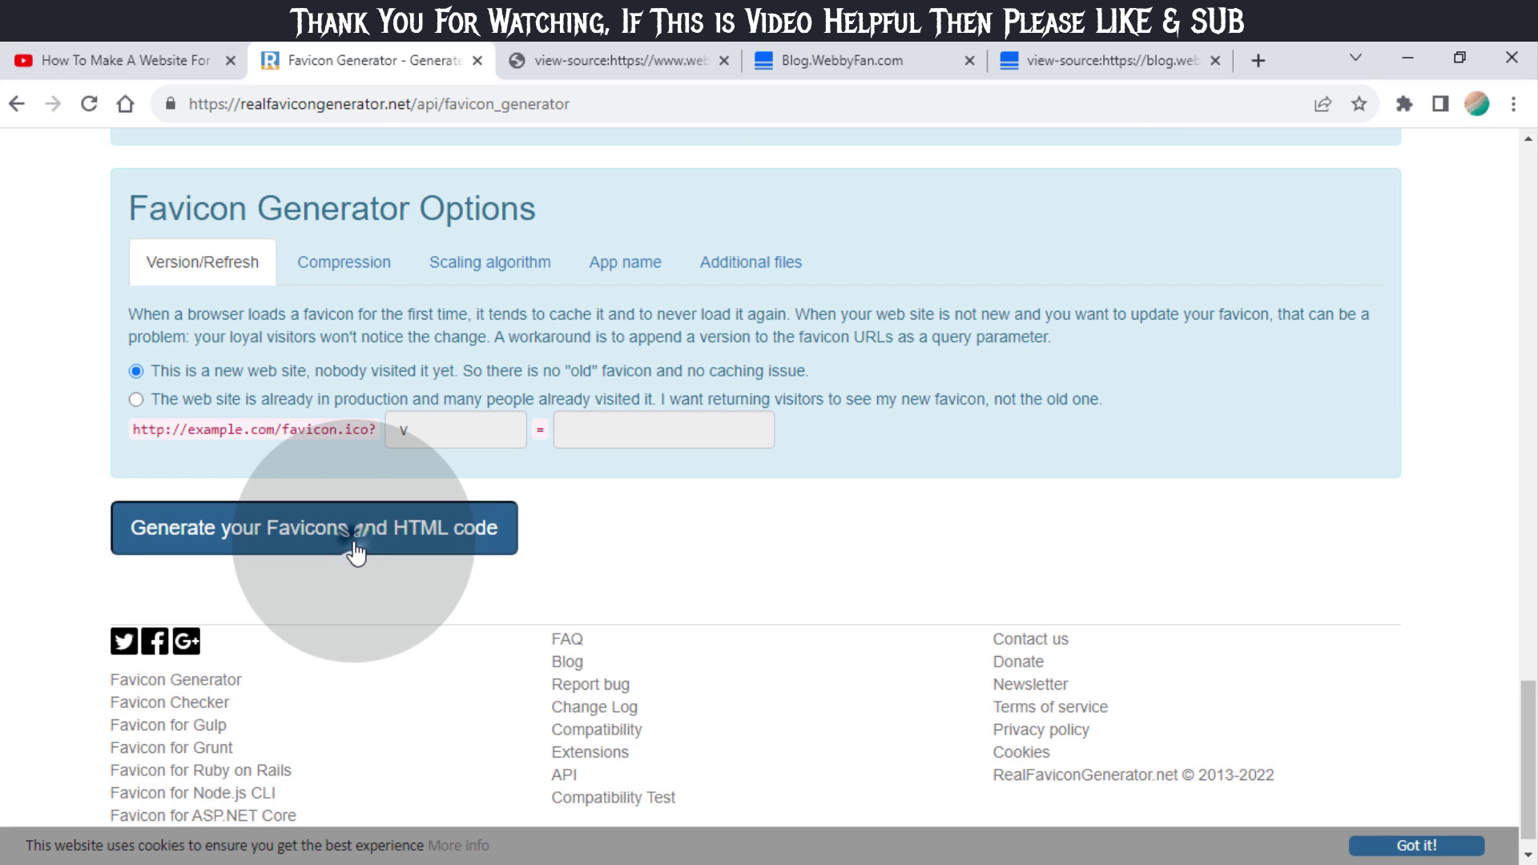
# Step: Keep the default platform options and generate the favicons and HTML code
pyautogui.click(353, 535)
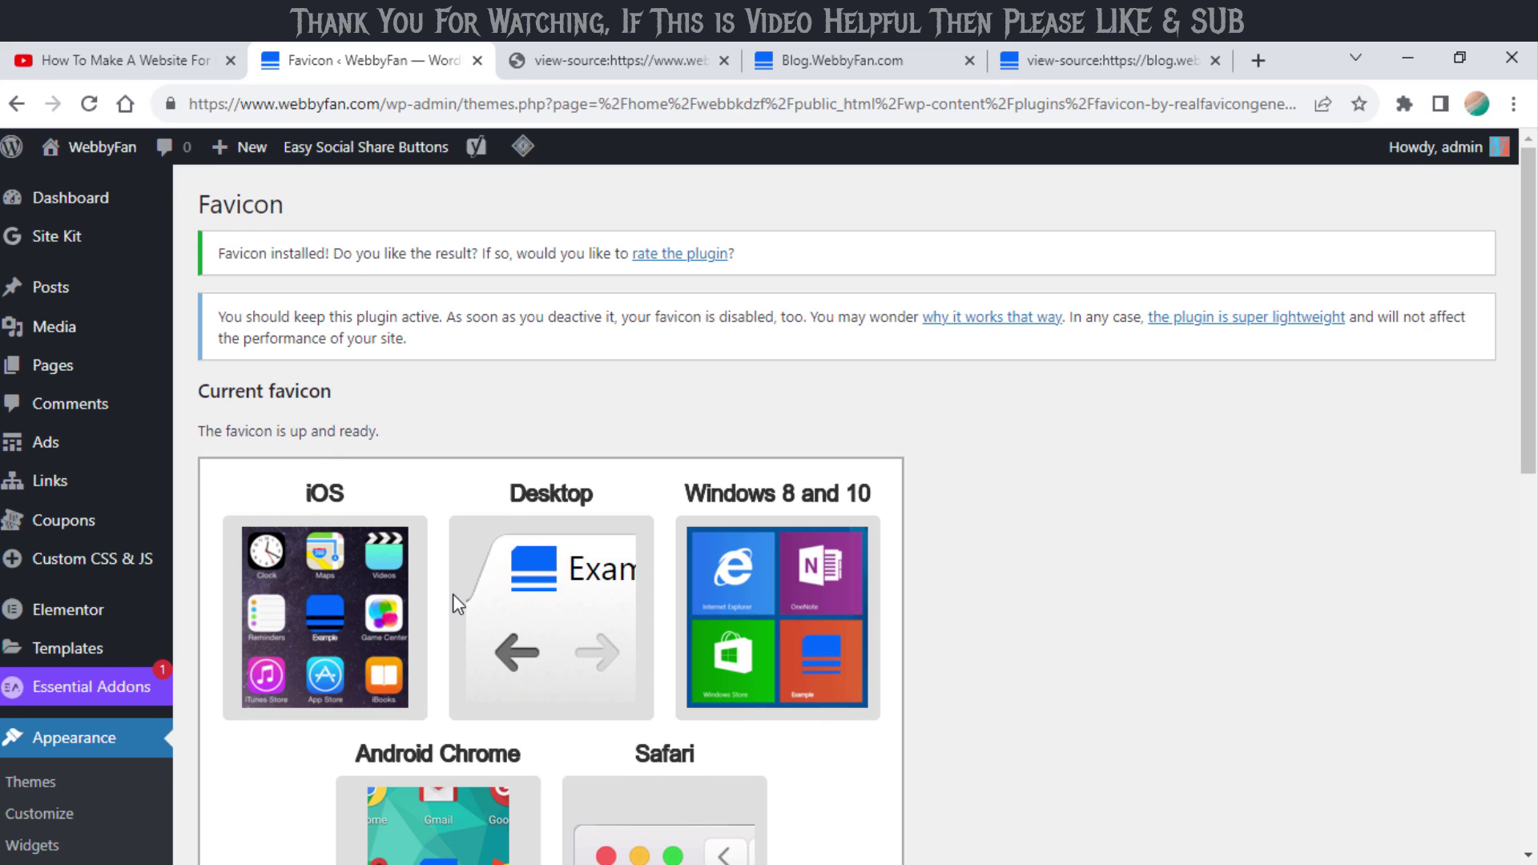
pyautogui.scroll(-2, 453, 594)
pyautogui.scroll(-2, 693, 593)
# Step: Review the installed favicon previews for iOS, desktop, Windows, Android Chrome and Safari
pyautogui.click(469, 649)
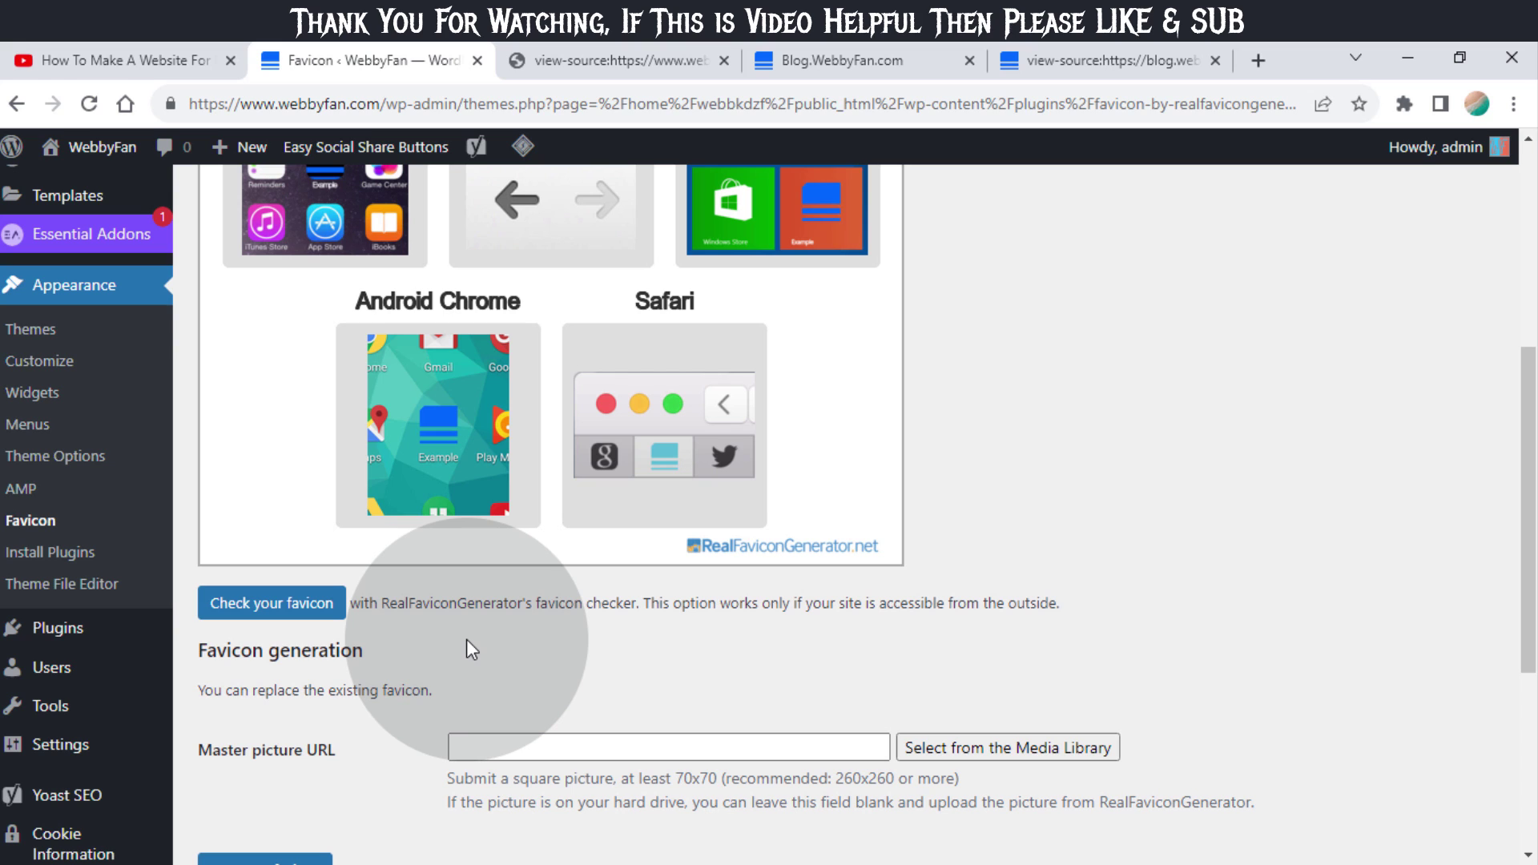
pyautogui.scroll(-2, 468, 646)
pyautogui.scroll(4, 437, 683)
pyautogui.scroll(2, 457, 625)
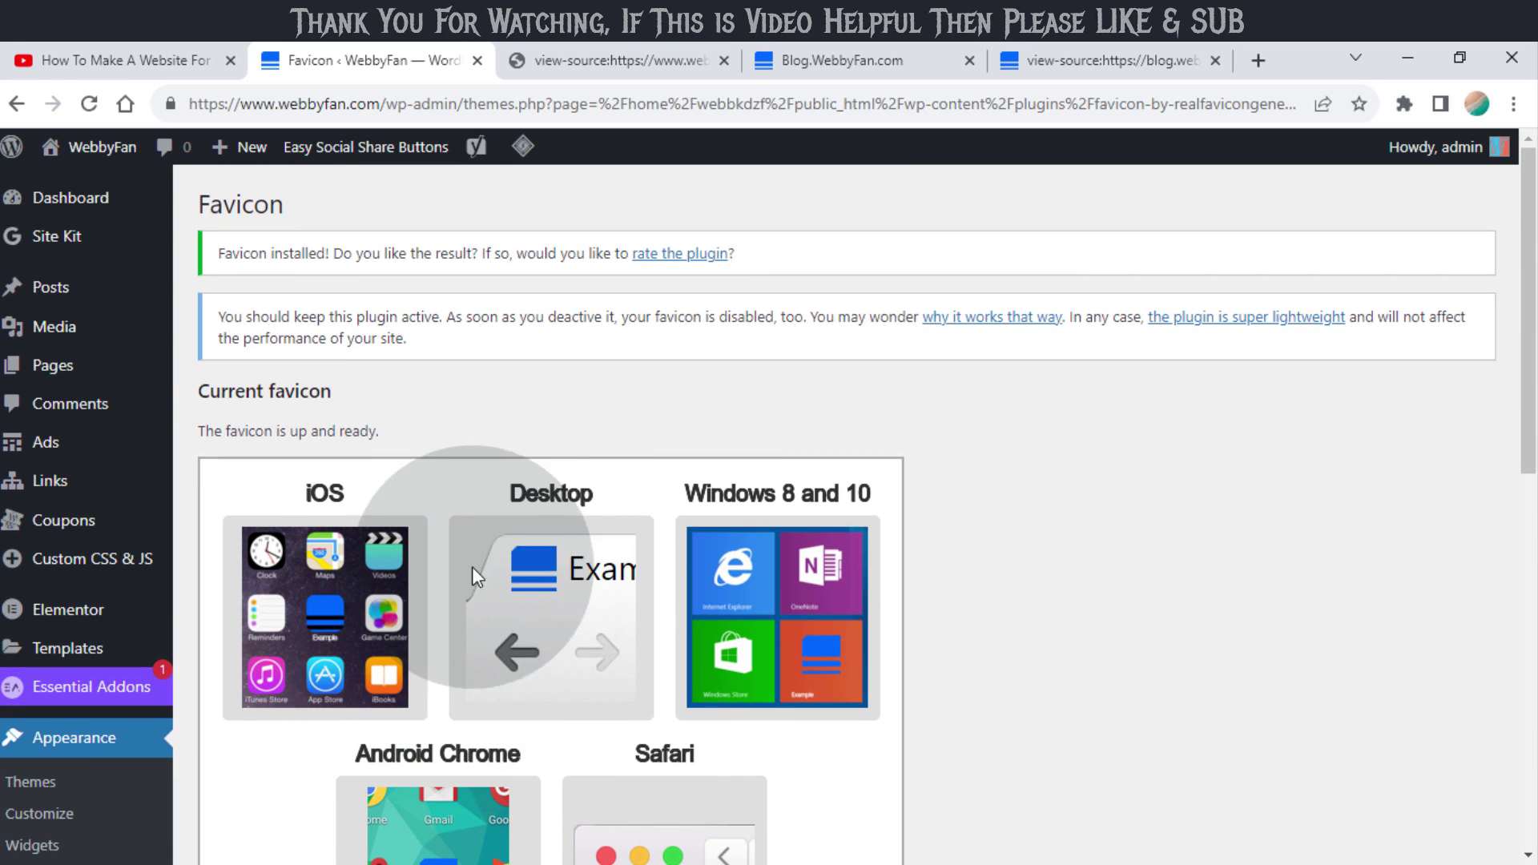